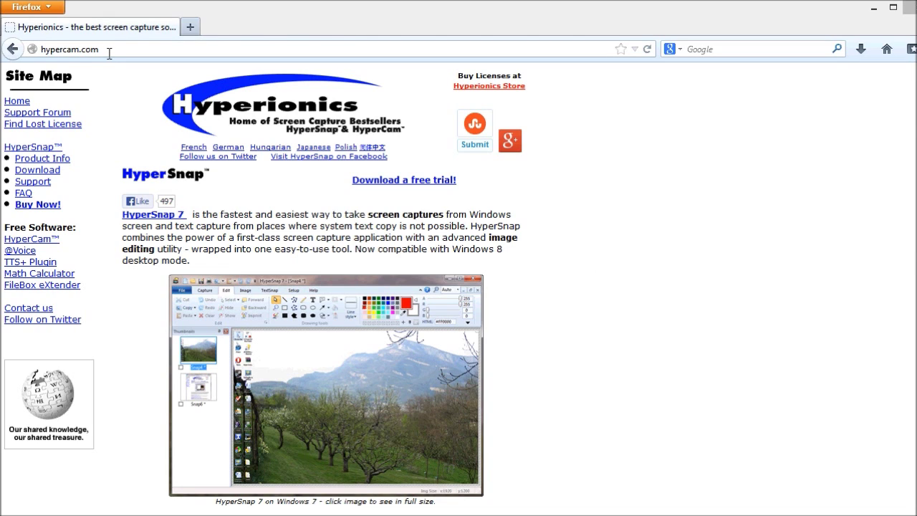
# - Bring the Firefox window showing the Hyperionics hypercam.com home page to the front
pyautogui.click(656, 227)
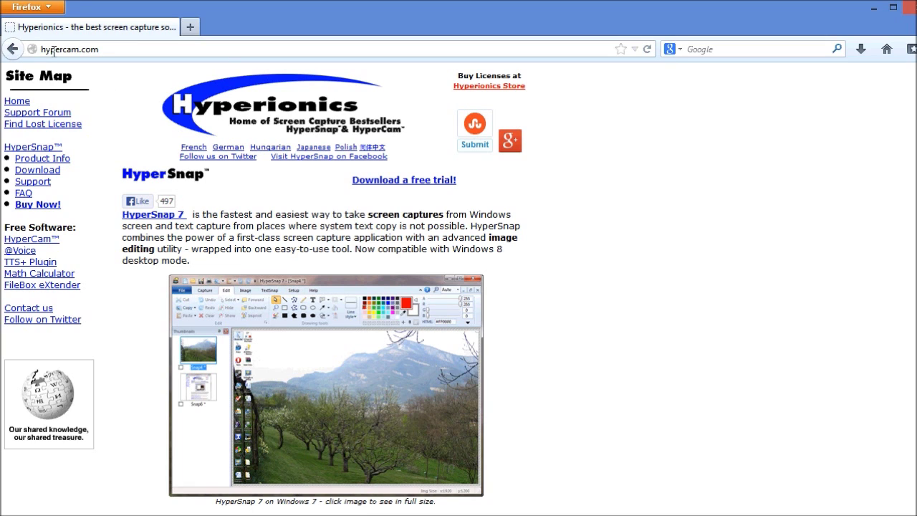
# - Scroll to the HyperCam section, start the free version 2 download, and cancel saving HC2Setup.exe
pyautogui.middleClick(663, 174)
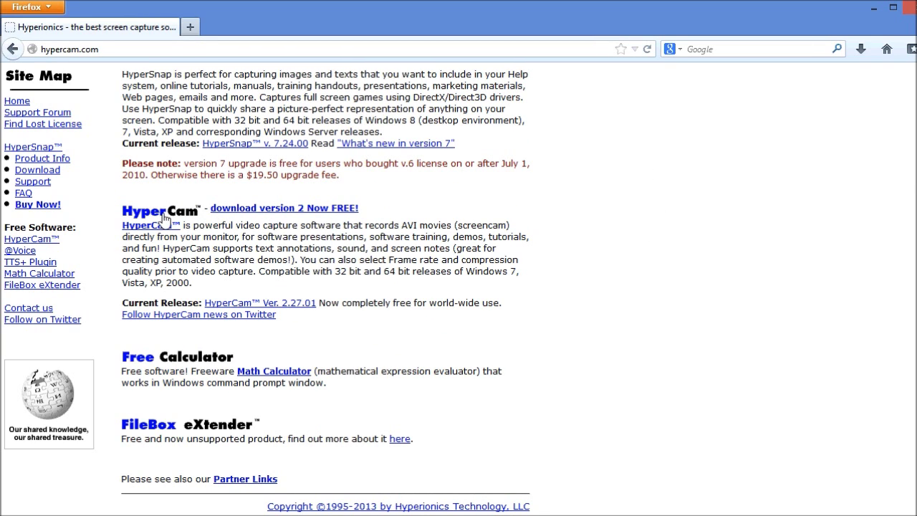
pyautogui.click(254, 212)
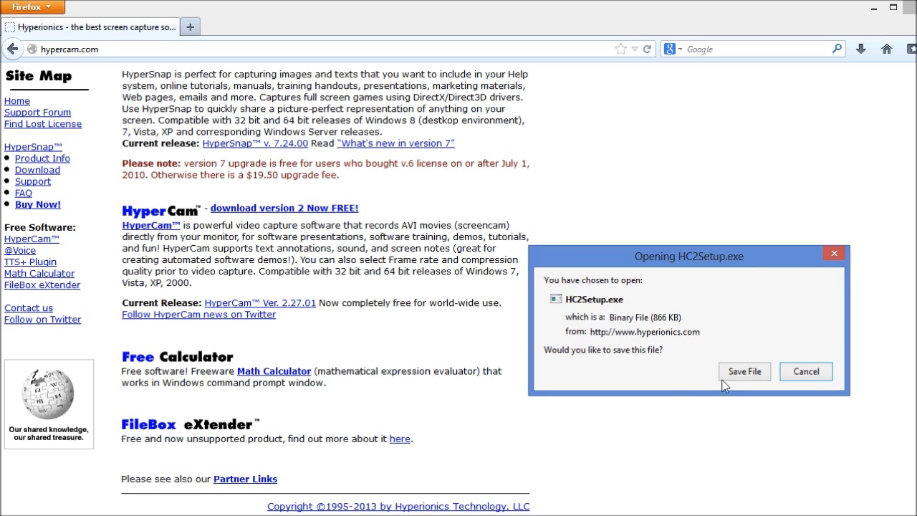
pyautogui.click(812, 373)
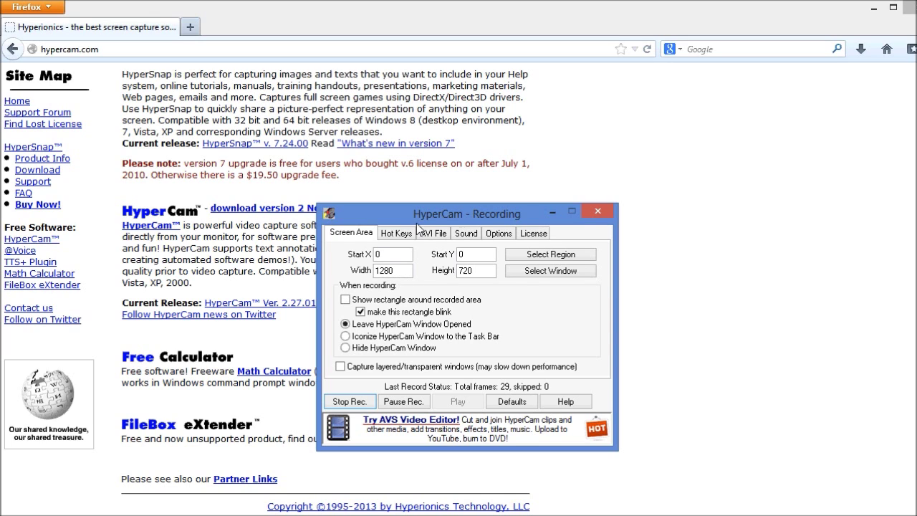
# - Reposition the HyperCam - Recording window slightly right and lower over the web page
pyautogui.moveTo(444, 215); pyautogui.dragTo(492, 208)
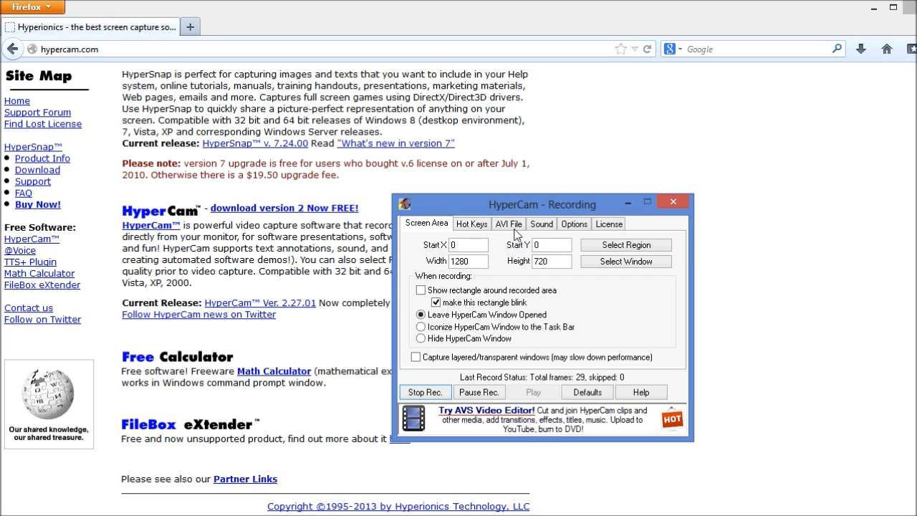
pyautogui.moveTo(536, 207); pyautogui.dragTo(522, 219)
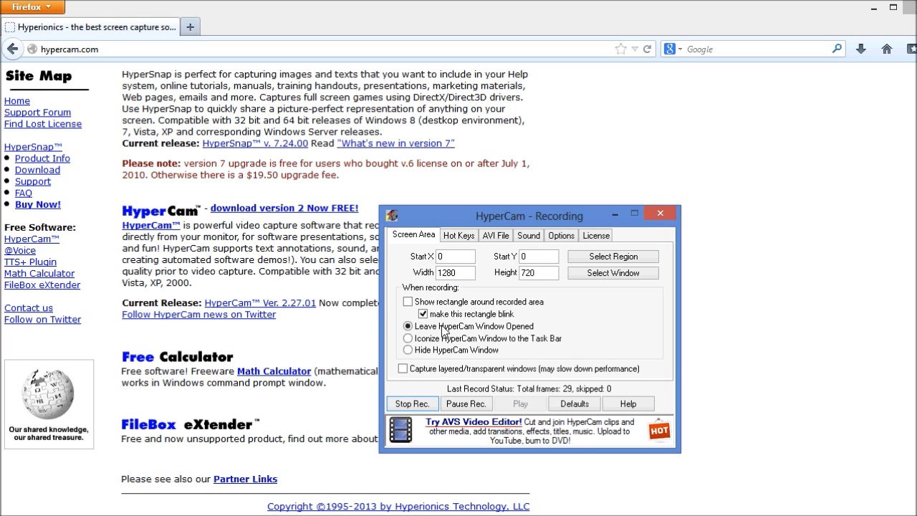
# - Show the AVI File settings: clip0022.avi at 5 frames per second, 100% quality
pyautogui.click(496, 237)
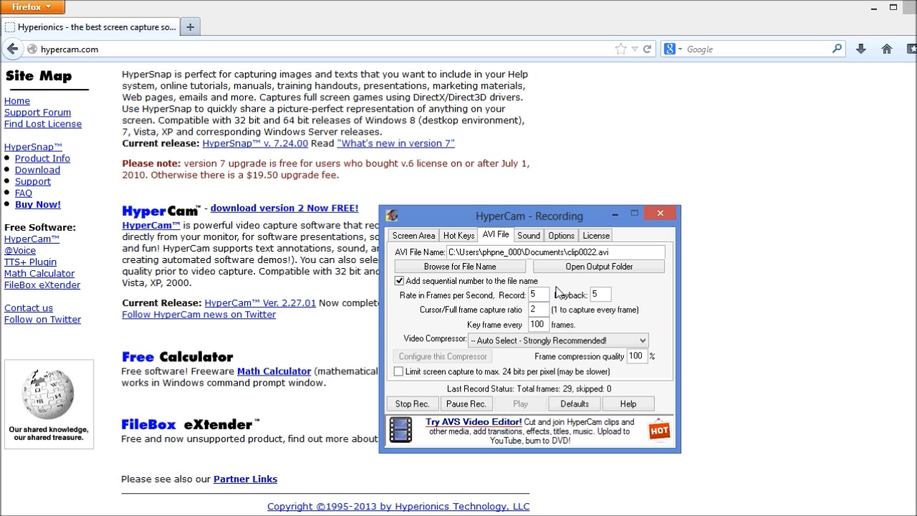
# - Show the Sound settings: default device, 1 - Mono, 16 Bit, 11025 samples per second
pyautogui.click(530, 237)
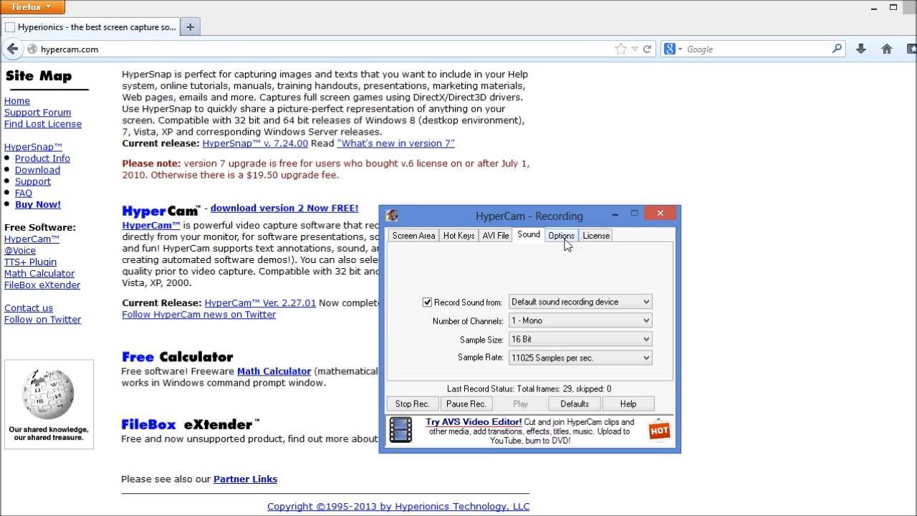
# - Show the Options tab with Record Cursor on and 6-pixel click starbursts off
pyautogui.click(564, 242)
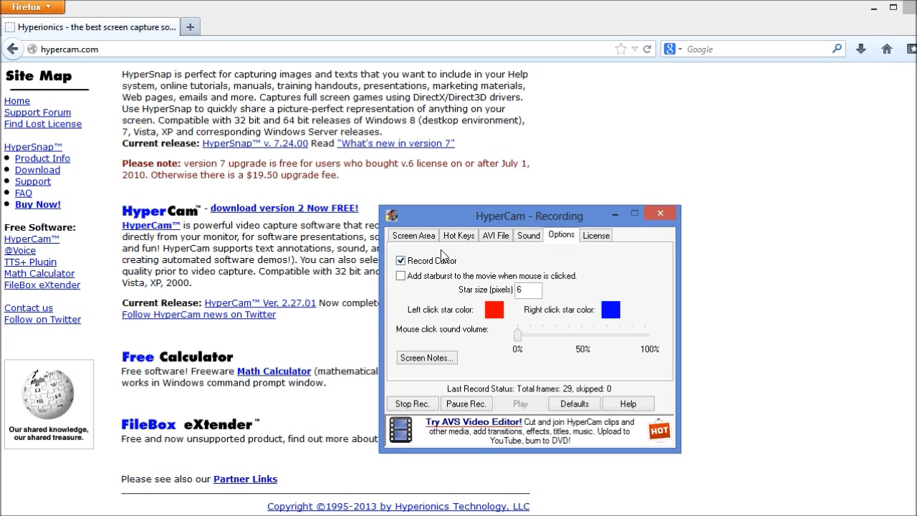
# - Return to the Screen Area tab, minimize HyperCam, and open File Explorer at Libraries
pyautogui.click(409, 238)
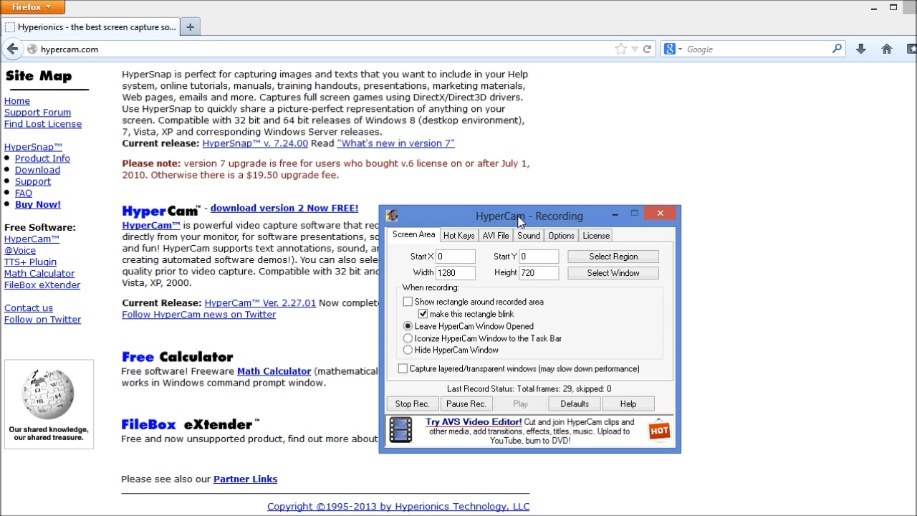
pyautogui.click(614, 214)
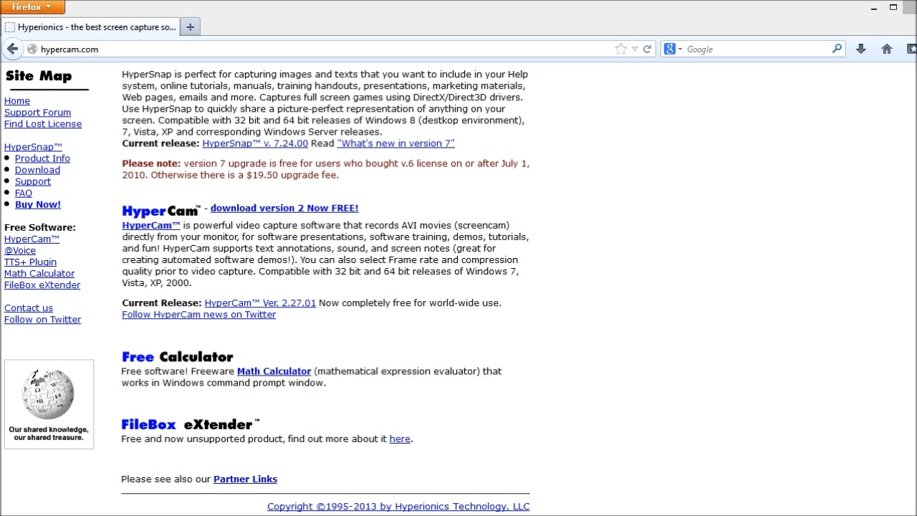
pyautogui.press('super+e')
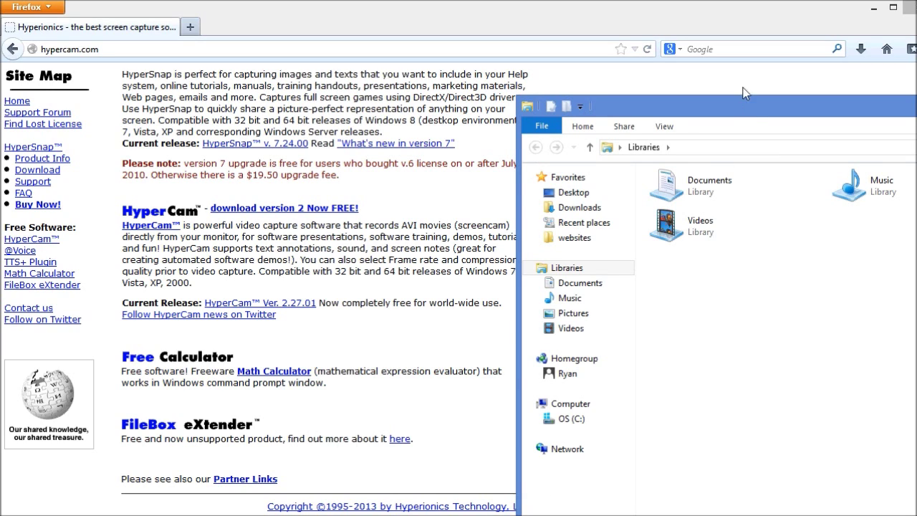
pyautogui.moveTo(745, 96); pyautogui.dragTo(671, 52)
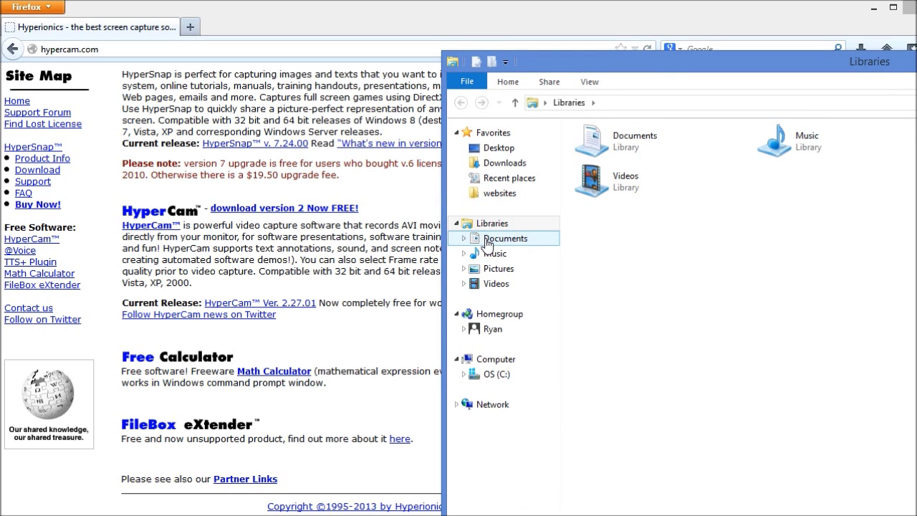
pyautogui.click(487, 241)
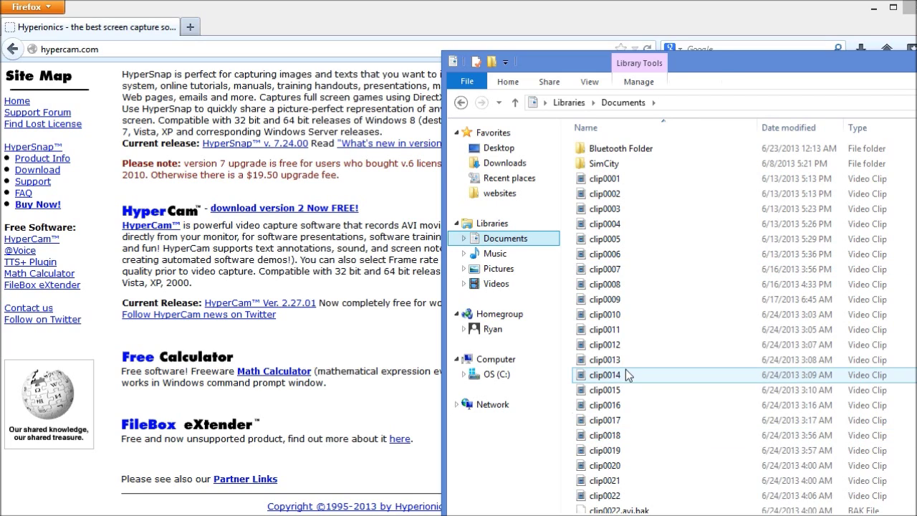
pyautogui.click(577, 375)
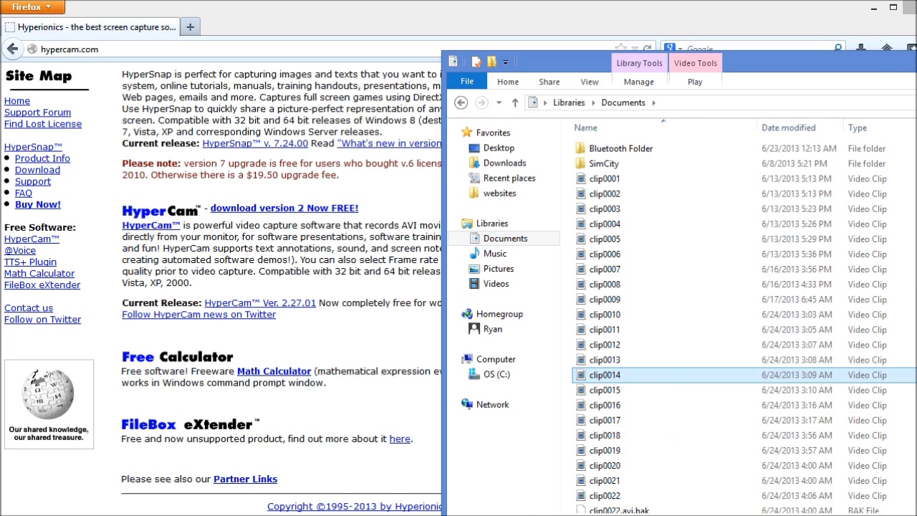
pyautogui.hotkey('alt', 'F4')
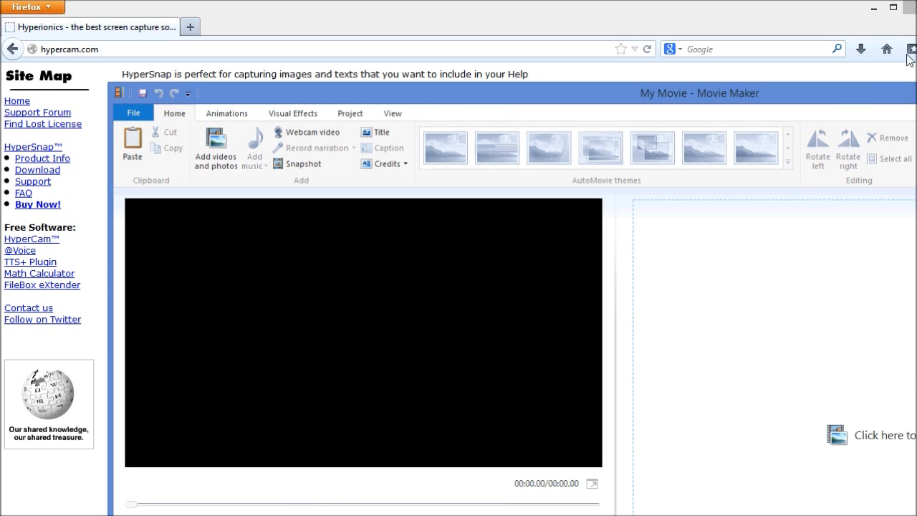
# - Move the empty My Movie project window off the browser and maximize it full screen
pyautogui.moveTo(829, 104); pyautogui.dragTo(712, 19)
pyautogui.doubleClick(712, 20)
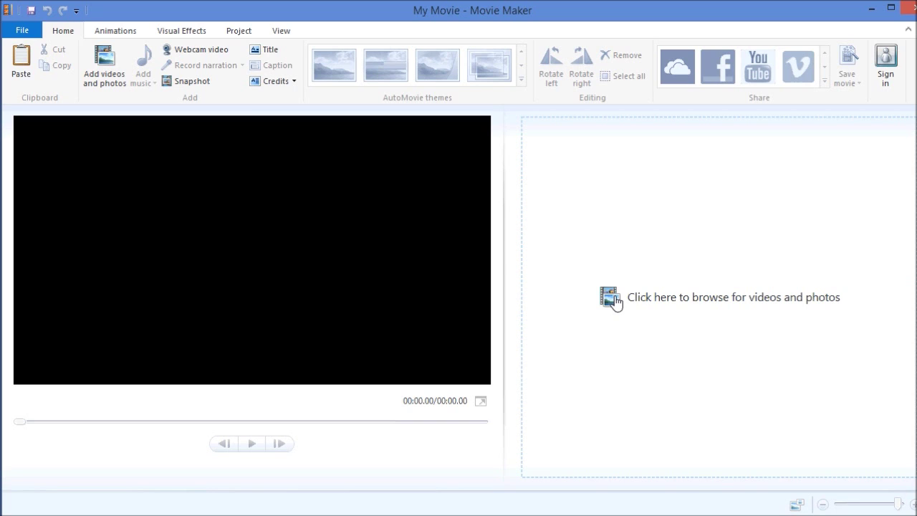
# - Open the recent amazon treasure hunter review project from the File menu's Recent projects
pyautogui.click(22, 33)
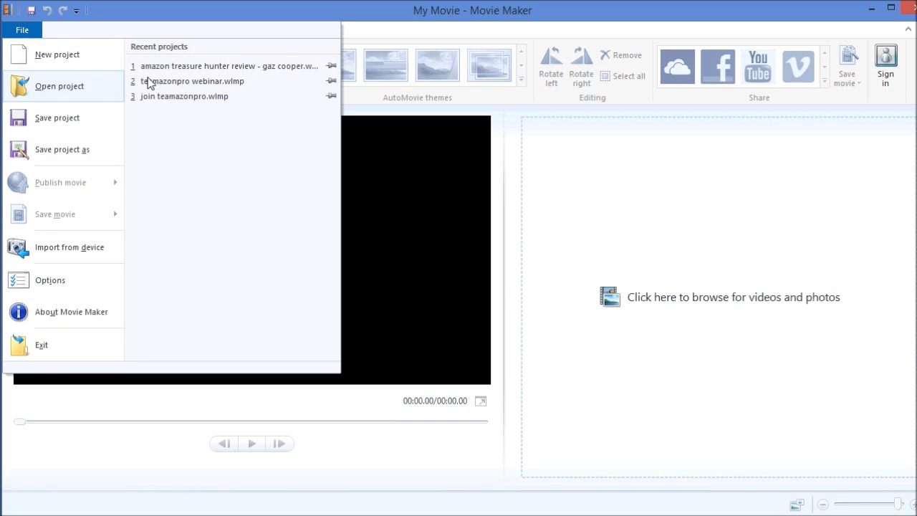
pyautogui.click(194, 67)
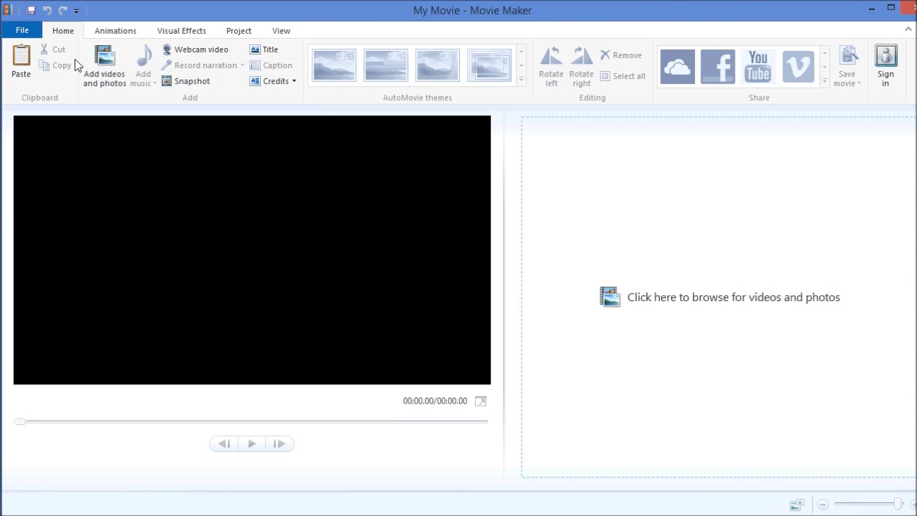
pyautogui.click(23, 31)
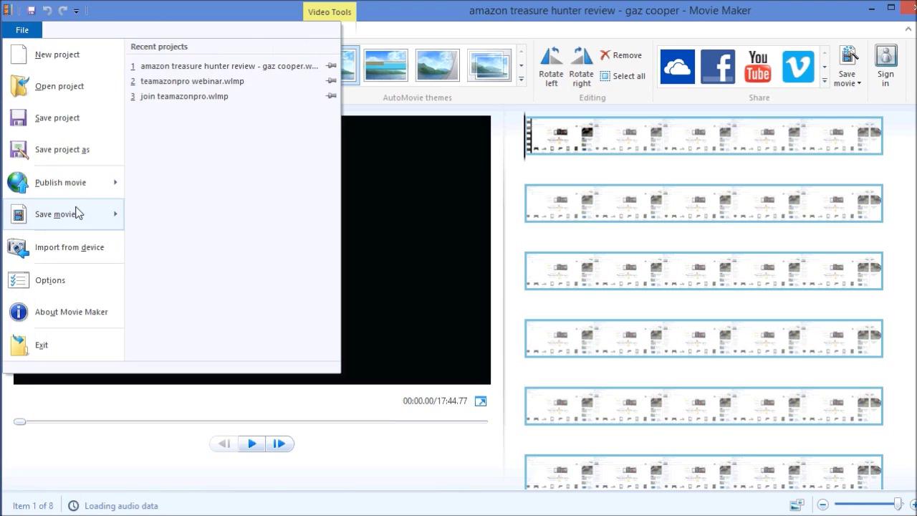
# - Browse the Save movie submenu's recommended, device, website and custom settings, then close it
pyautogui.moveTo(78, 213)
pyautogui.scroll(-4, 227, 218)
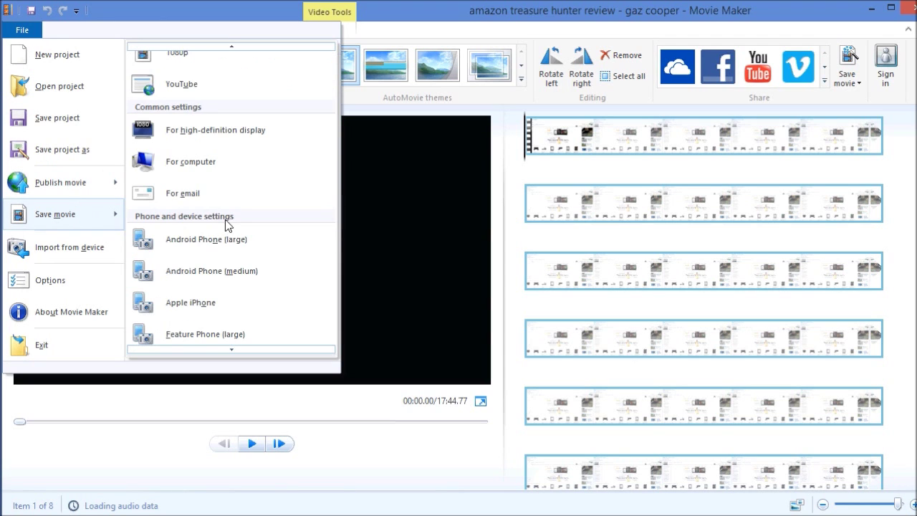
pyautogui.scroll(-3, 215, 225)
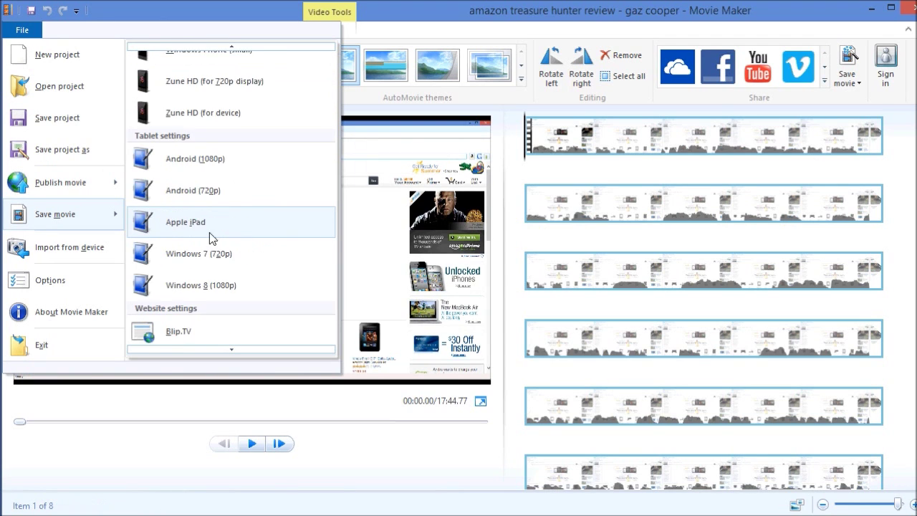
pyautogui.scroll(-5, 213, 190)
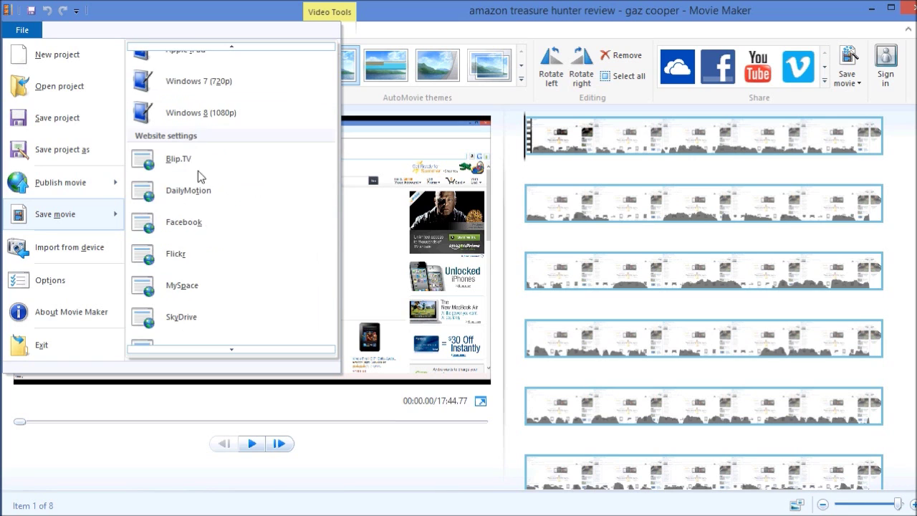
pyautogui.scroll(-1, 192, 272)
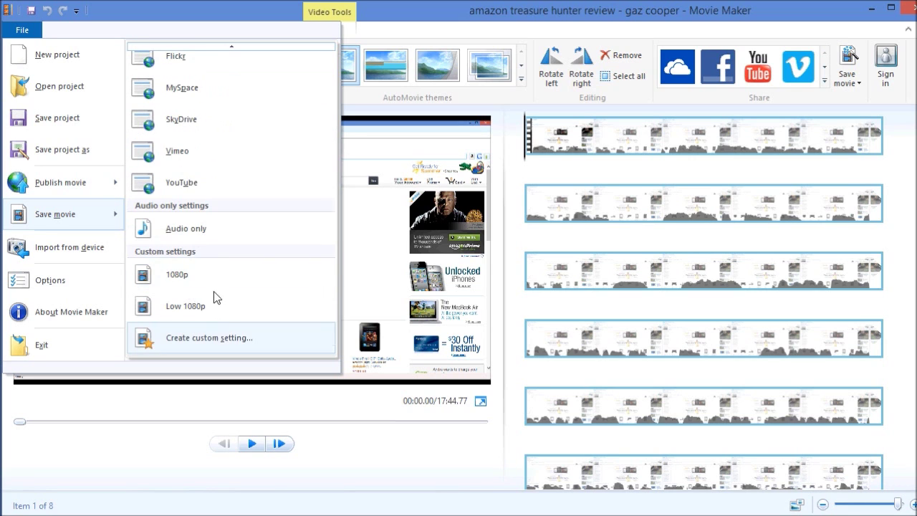
pyautogui.scroll(5, 214, 291)
pyautogui.scroll(10, 207, 251)
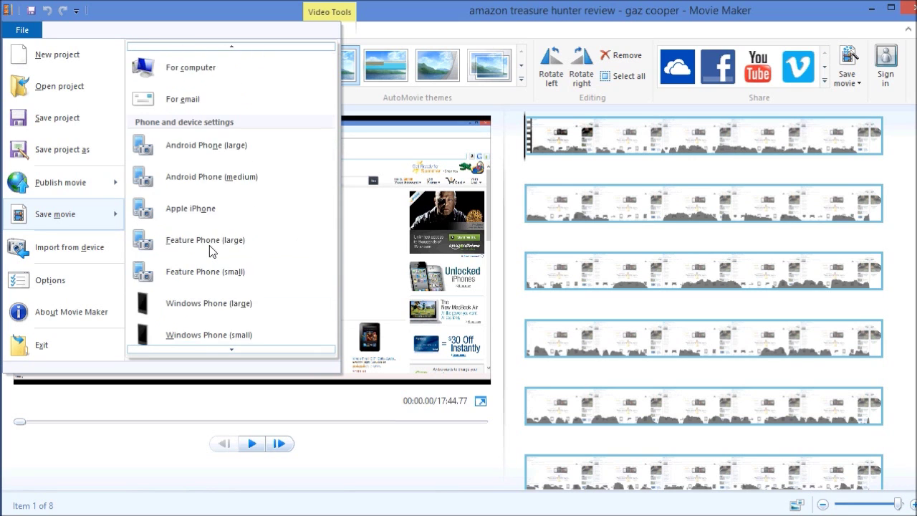
pyautogui.scroll(-1, 203, 154)
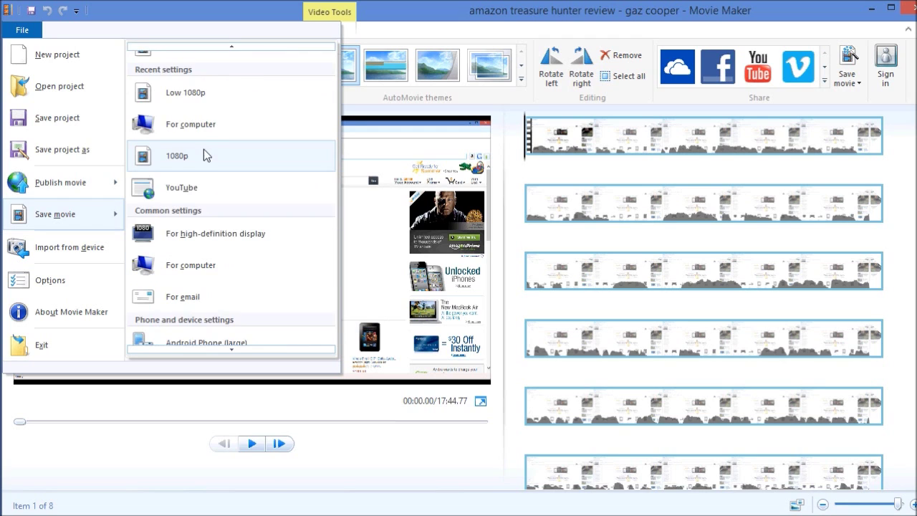
pyautogui.scroll(1, 192, 157)
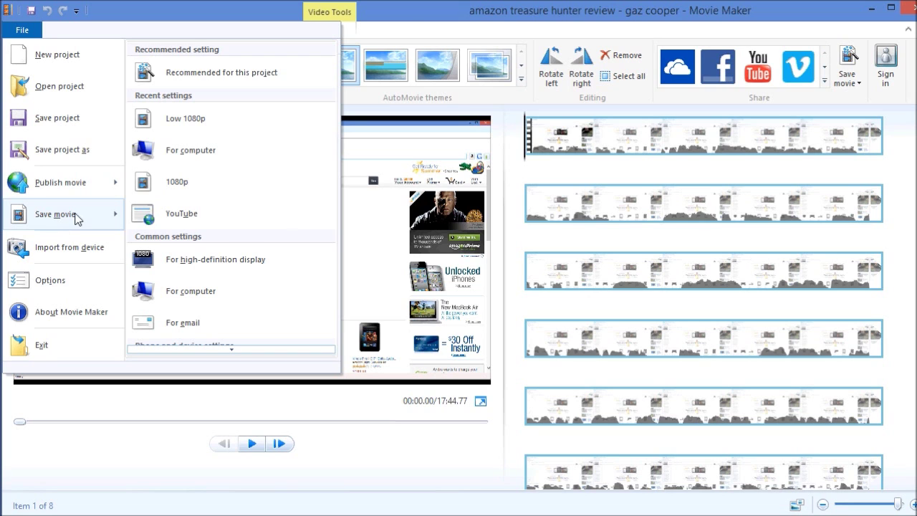
pyautogui.click(404, 20)
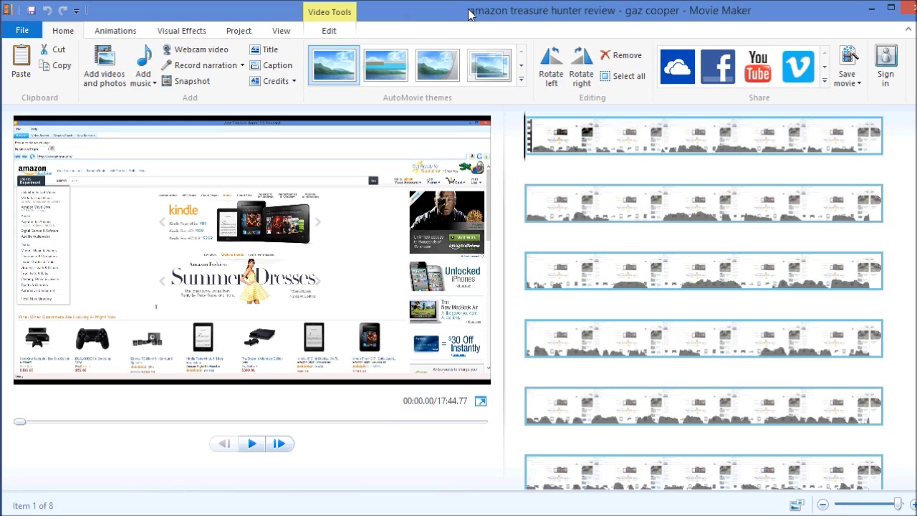
# - Review the web services listed under File > Publish movie, then close the list
pyautogui.click(35, 35)
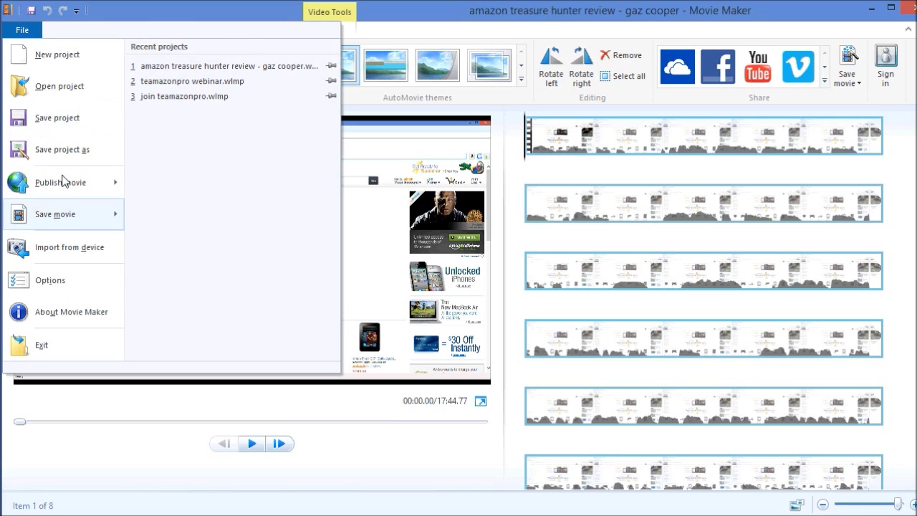
pyautogui.moveTo(70, 185)
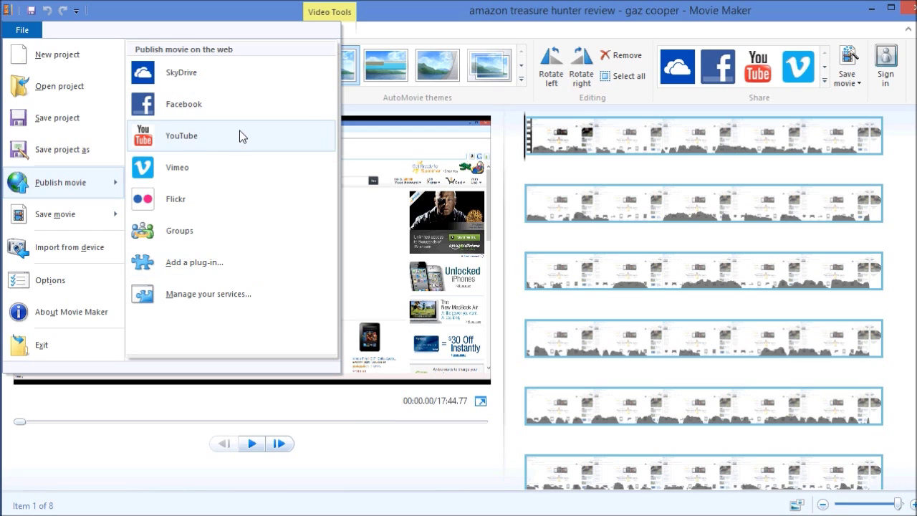
pyautogui.click(440, 22)
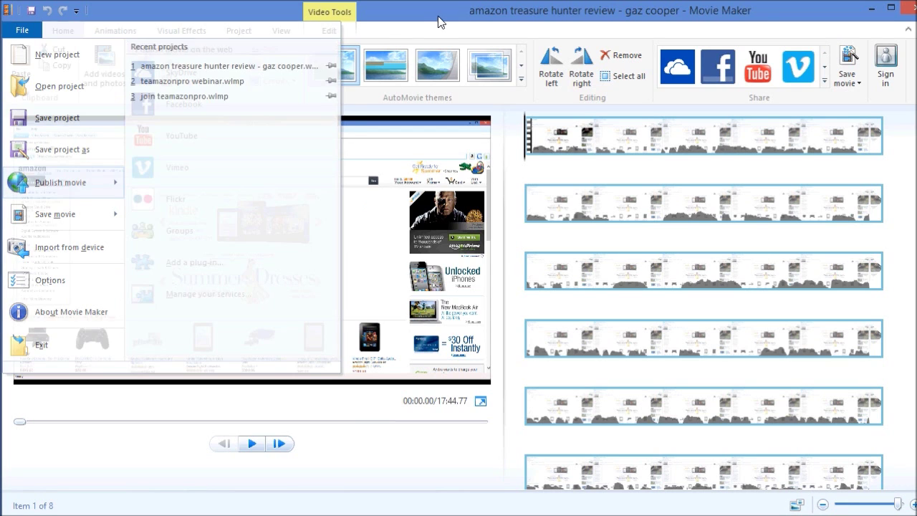